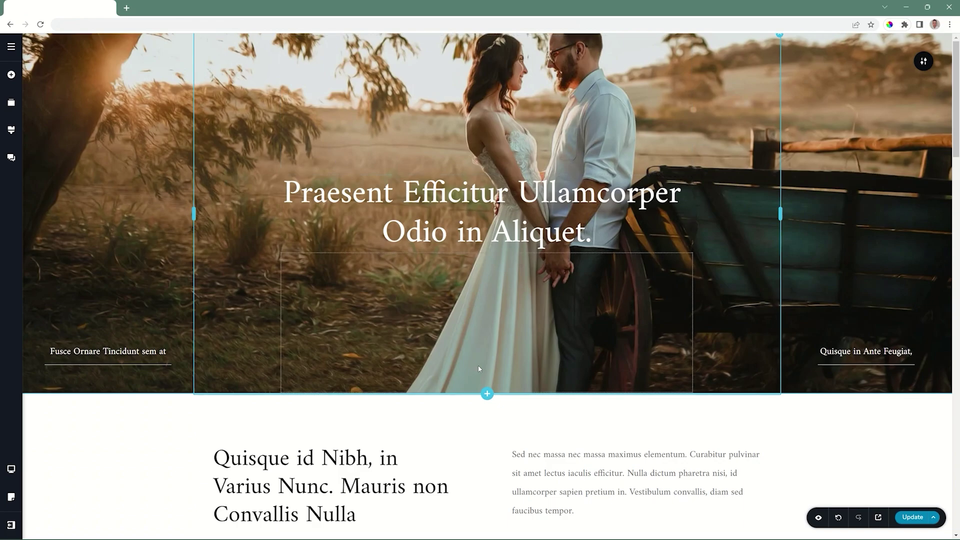
# Add the light Kit #2 header block with the Services, Portfolio and Contact menu, and move it above the hero block
pyautogui.click(488, 394)
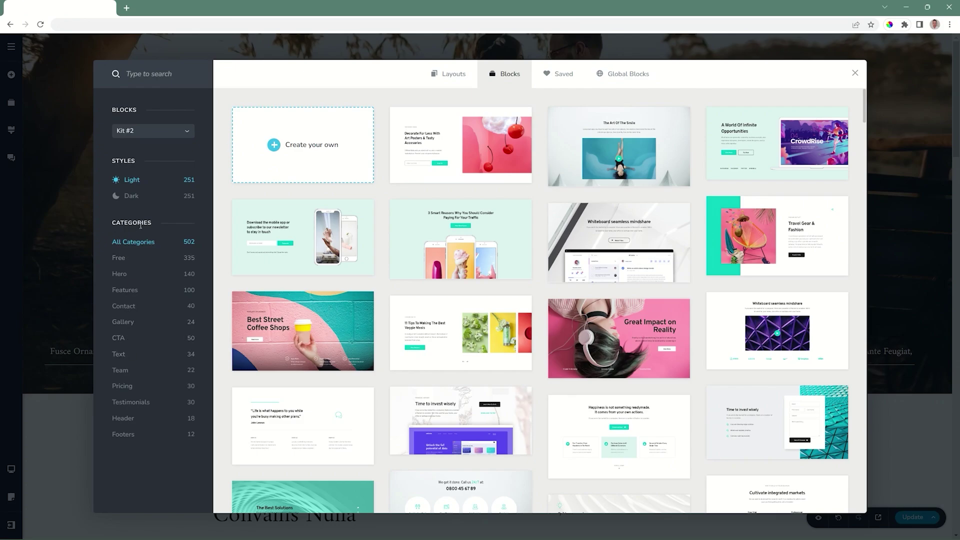
pyautogui.click(123, 422)
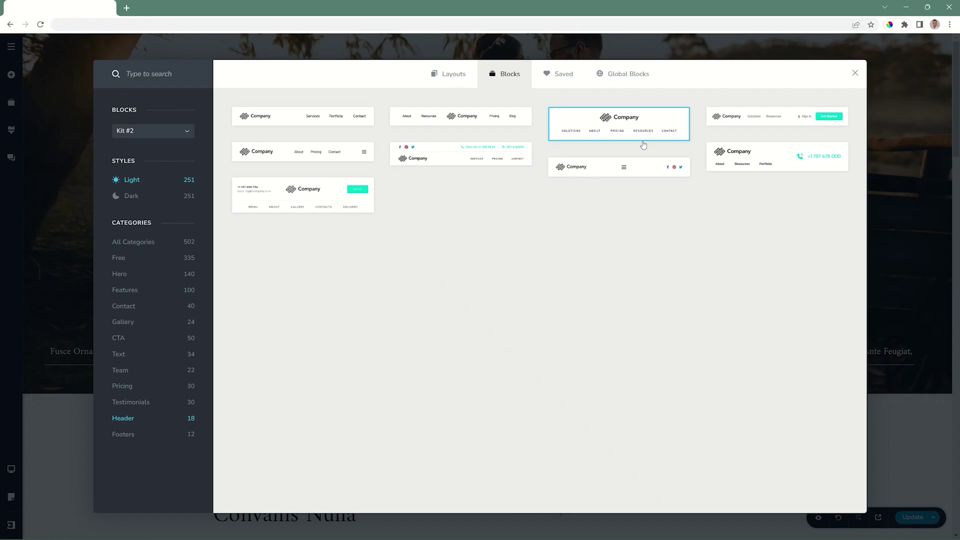
pyautogui.click(305, 121)
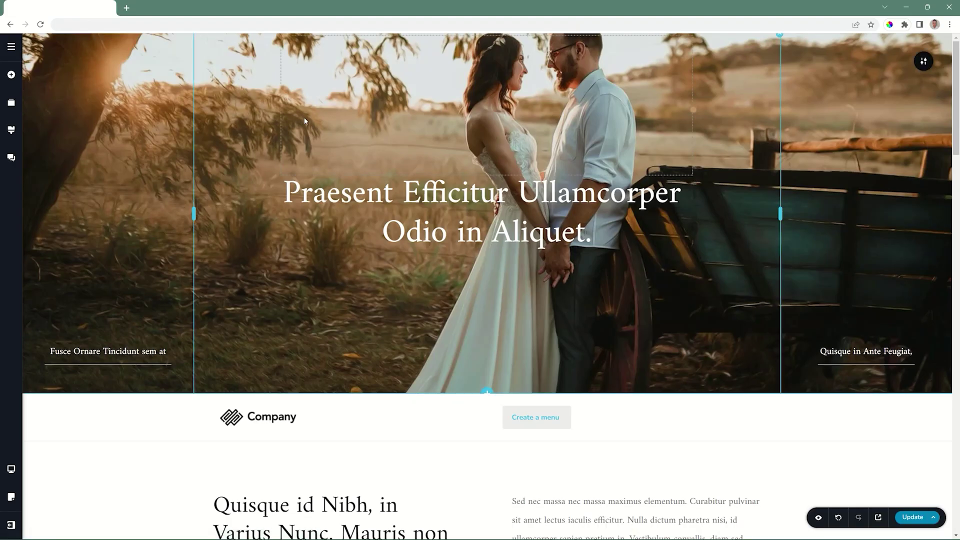
pyautogui.click(12, 104)
pyautogui.moveTo(60, 130); pyautogui.dragTo(60, 82)
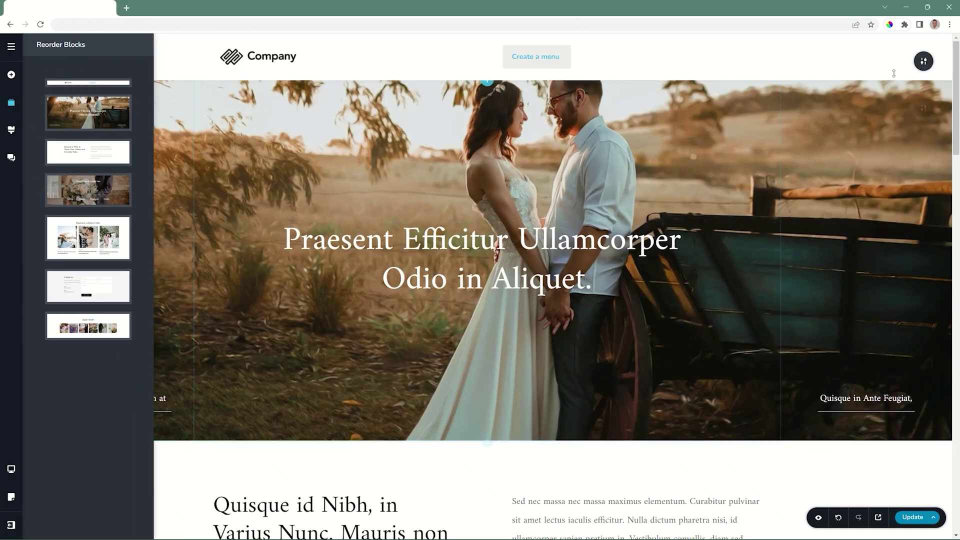
# Open the new header block's header options and check how the Sticky header behaves over the page content
pyautogui.click(923, 64)
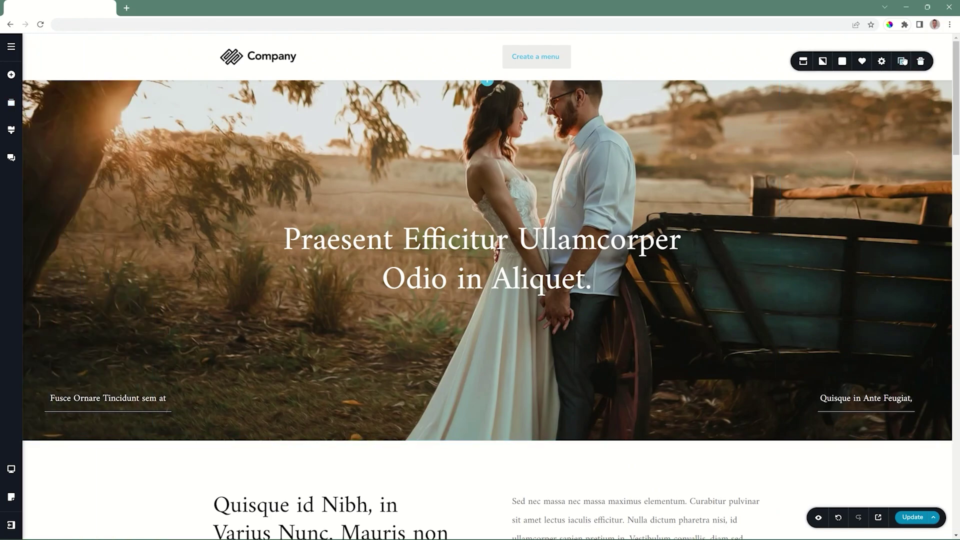
pyautogui.click(803, 61)
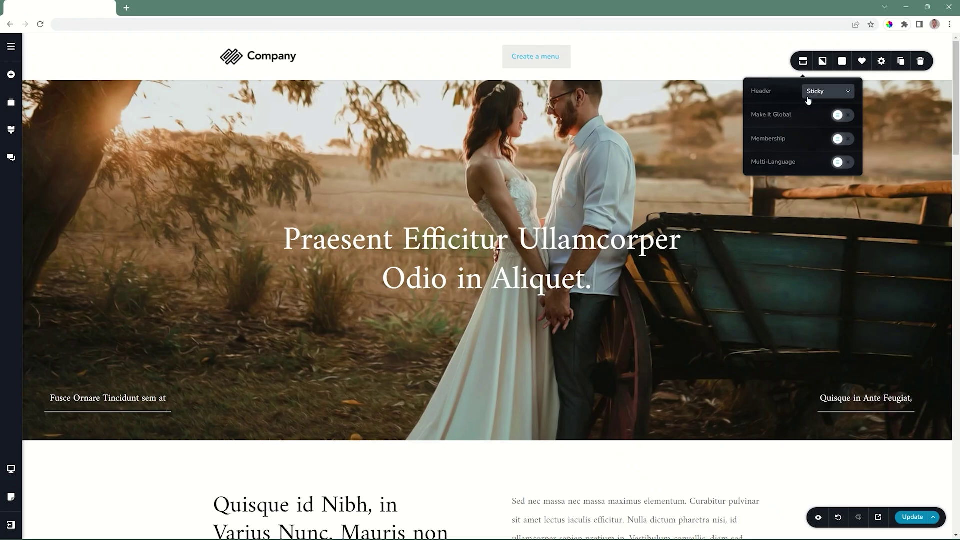
pyautogui.scroll(-4, 701, 121)
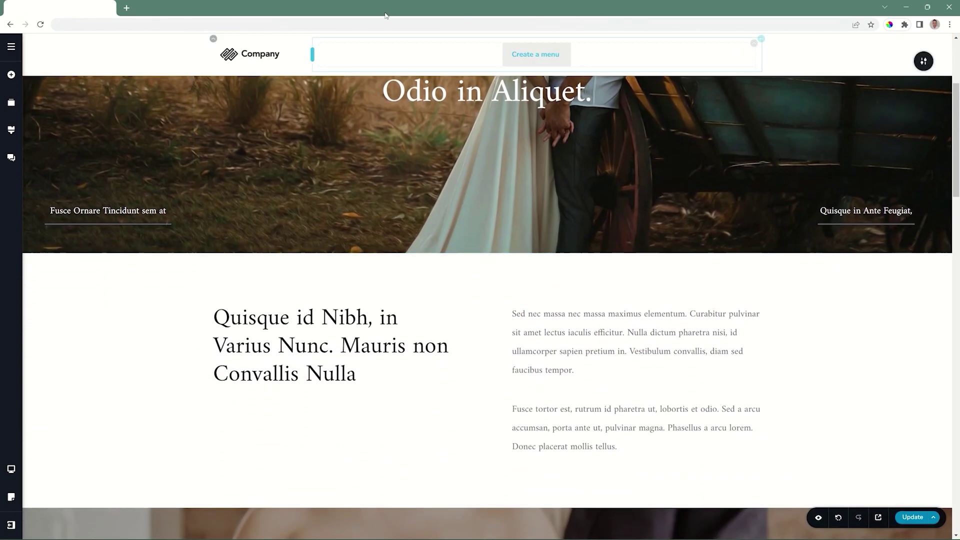
pyautogui.scroll(-9, 802, 100)
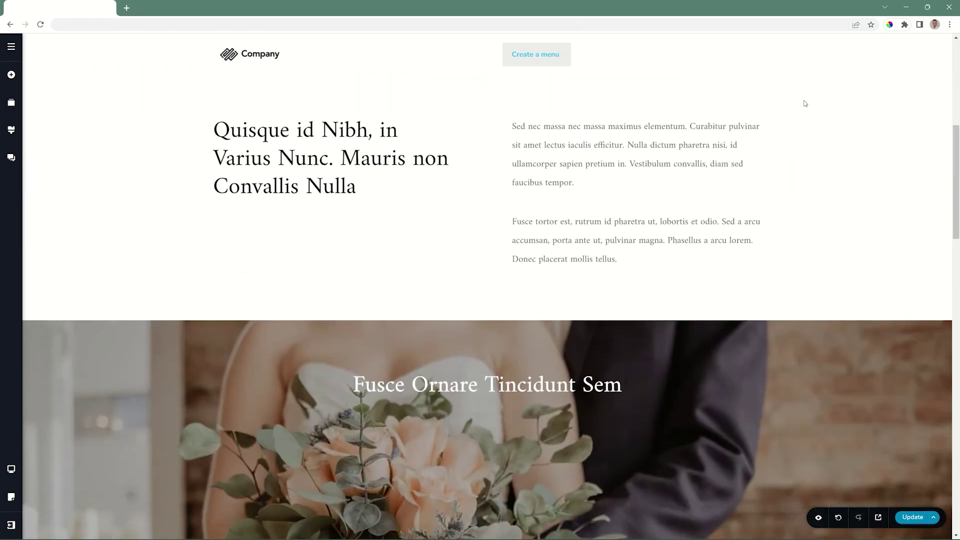
pyautogui.scroll(10, 802, 101)
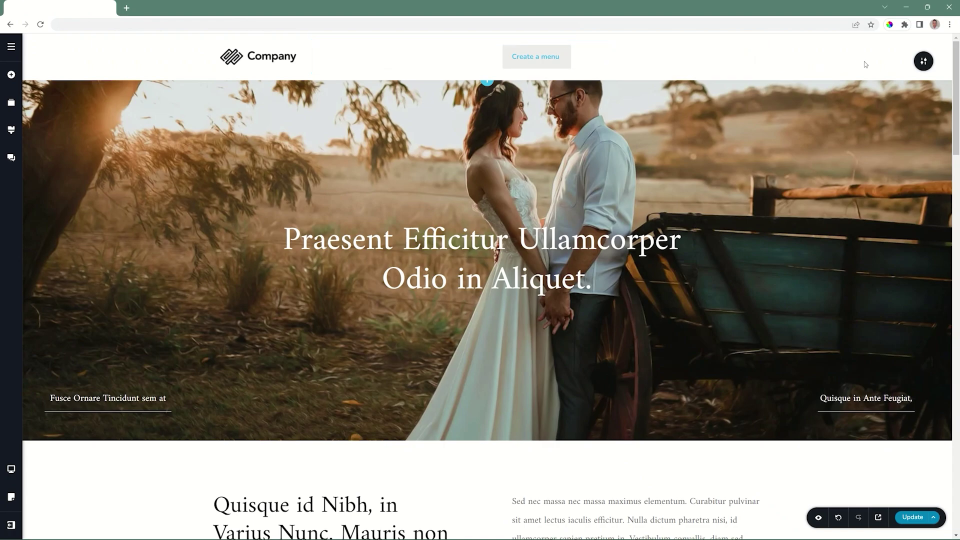
# Set the header type to Static and check its behaviour along the page
pyautogui.moveTo(924, 61)
pyautogui.click(881, 61)
pyautogui.click(828, 91)
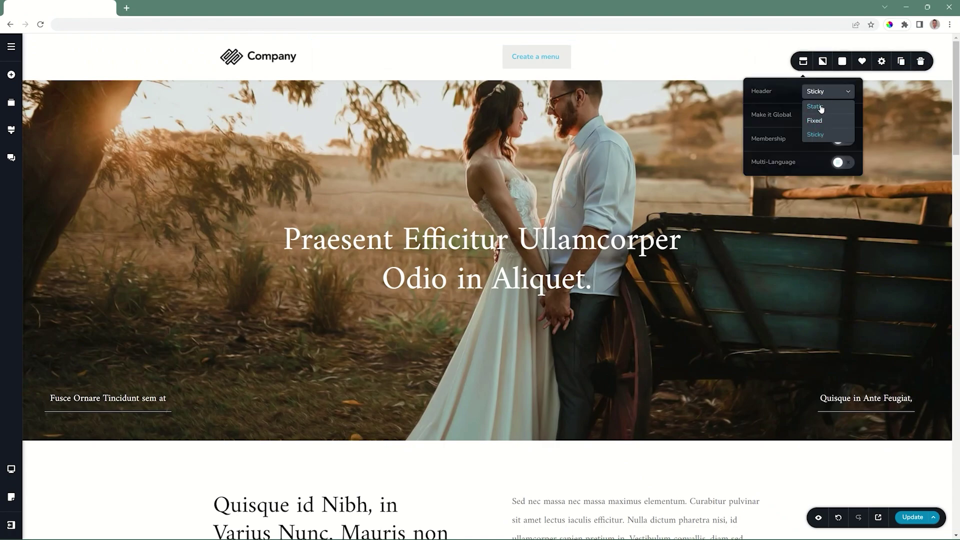
pyautogui.click(816, 106)
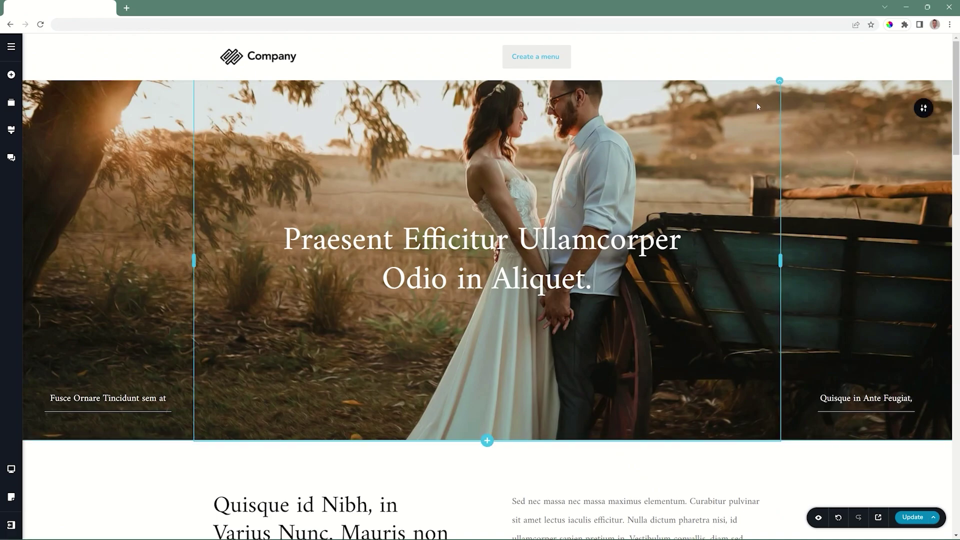
pyautogui.scroll(-10, 758, 103)
pyautogui.scroll(10, 757, 103)
# Set the header type to Fixed and check its behaviour along the page
pyautogui.moveTo(924, 61)
pyautogui.click(803, 61)
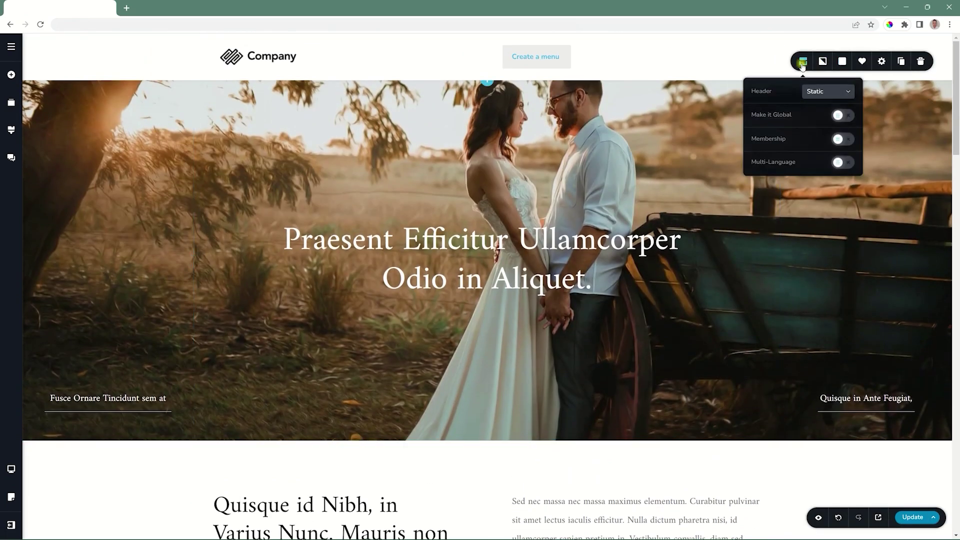
pyautogui.click(816, 91)
pyautogui.click(819, 124)
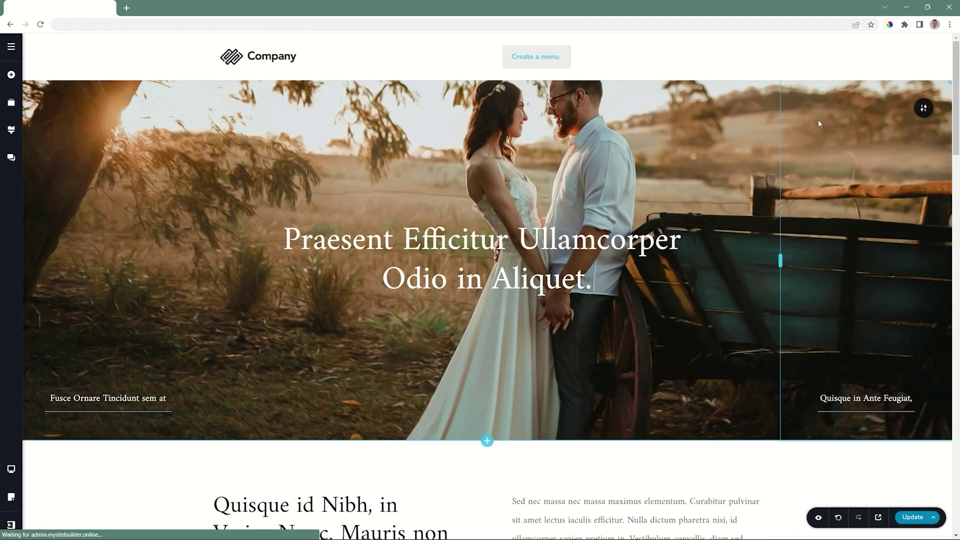
pyautogui.scroll(-20, 818, 124)
pyautogui.scroll(20, 819, 122)
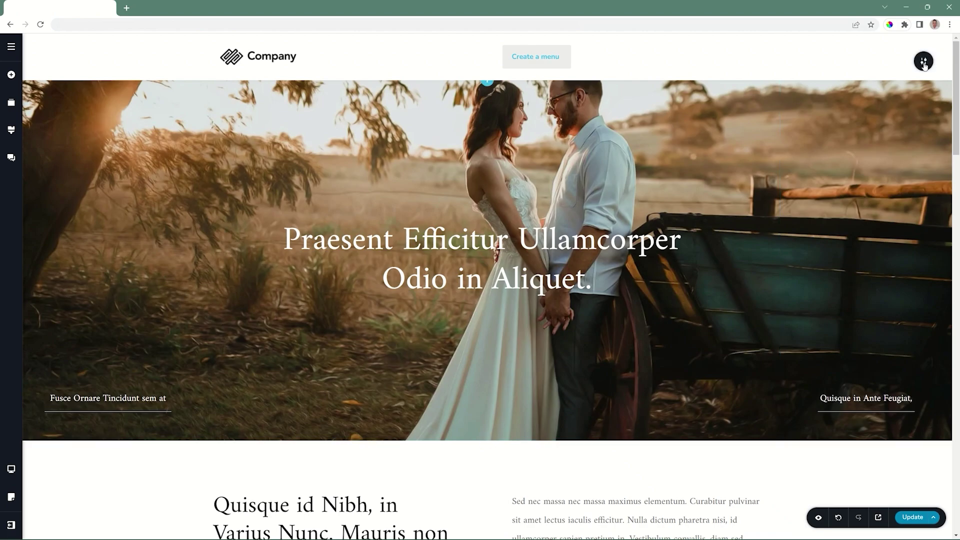
# Switch the header type back to Static
pyautogui.click(924, 62)
pyautogui.click(803, 62)
pyautogui.click(832, 92)
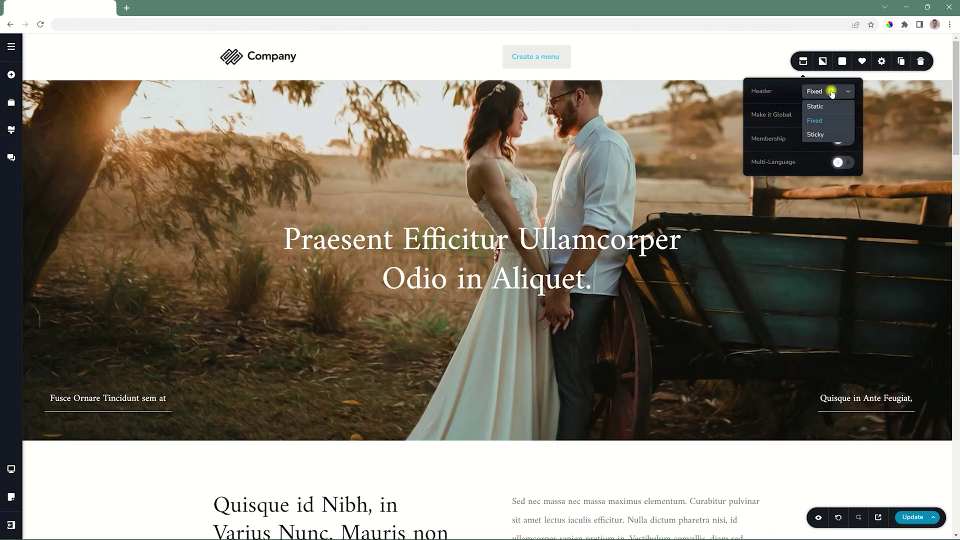
pyautogui.click(816, 106)
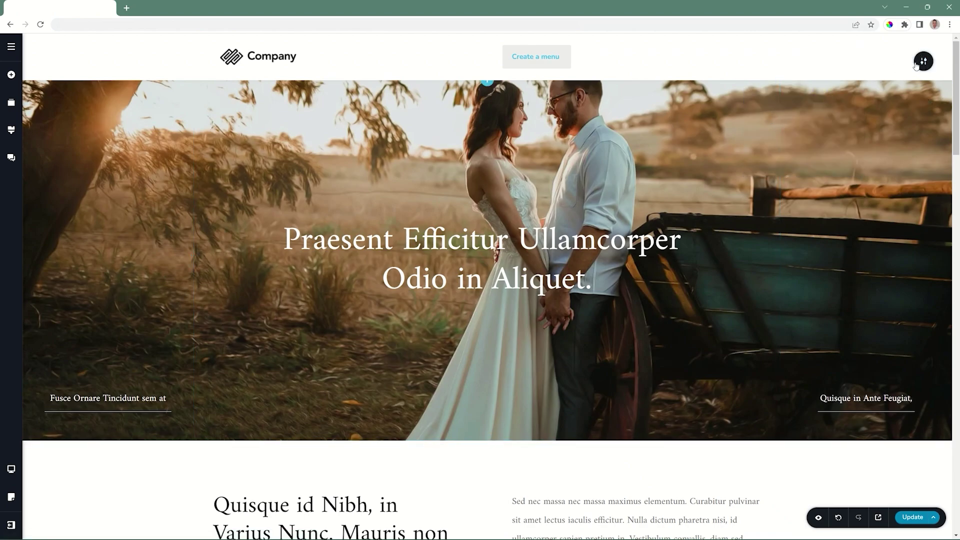
# Make the header block global with a display condition that includes All
pyautogui.click(920, 62)
pyautogui.click(803, 61)
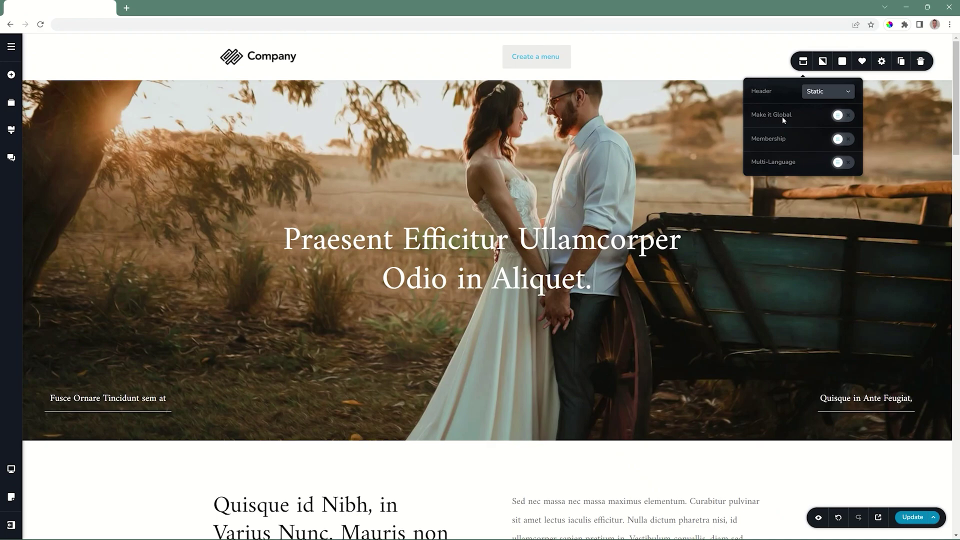
pyautogui.click(841, 115)
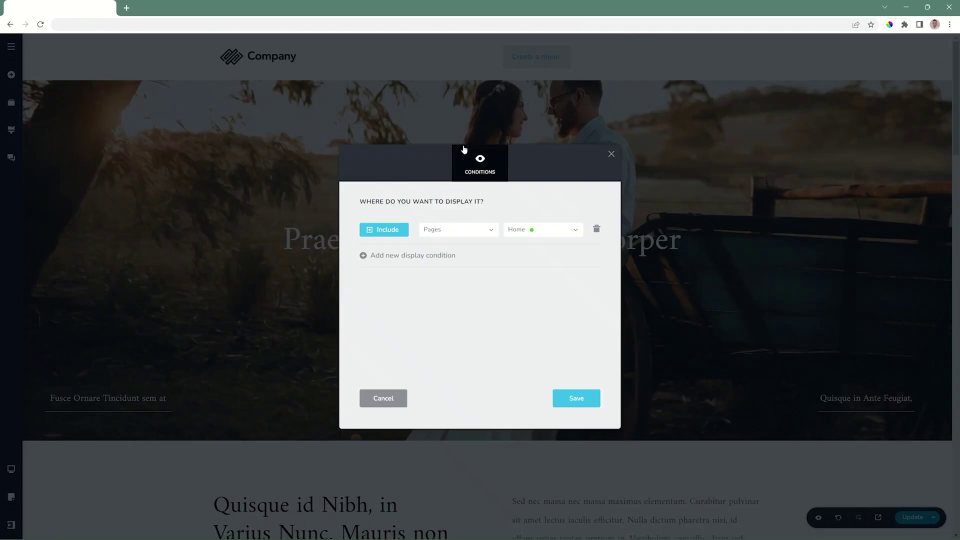
pyautogui.click(486, 236)
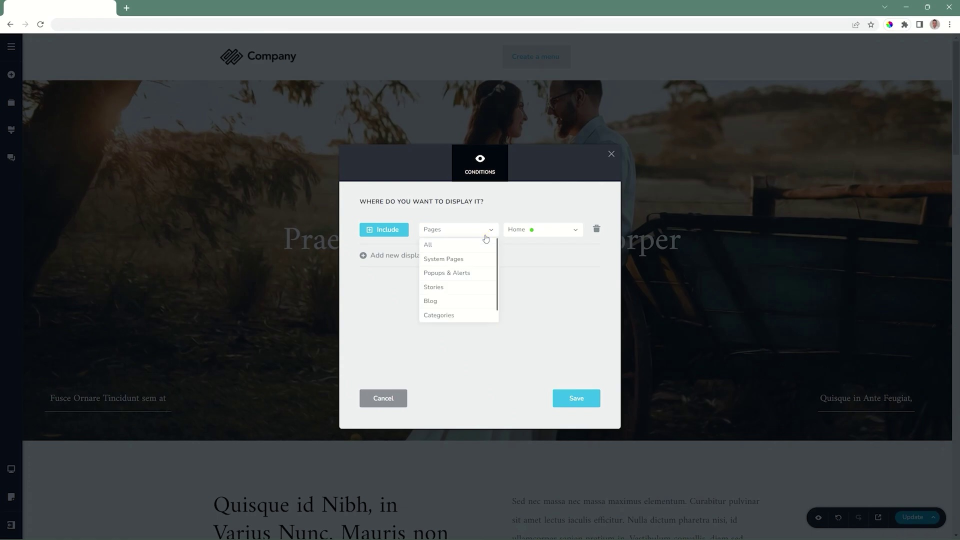
pyautogui.click(432, 246)
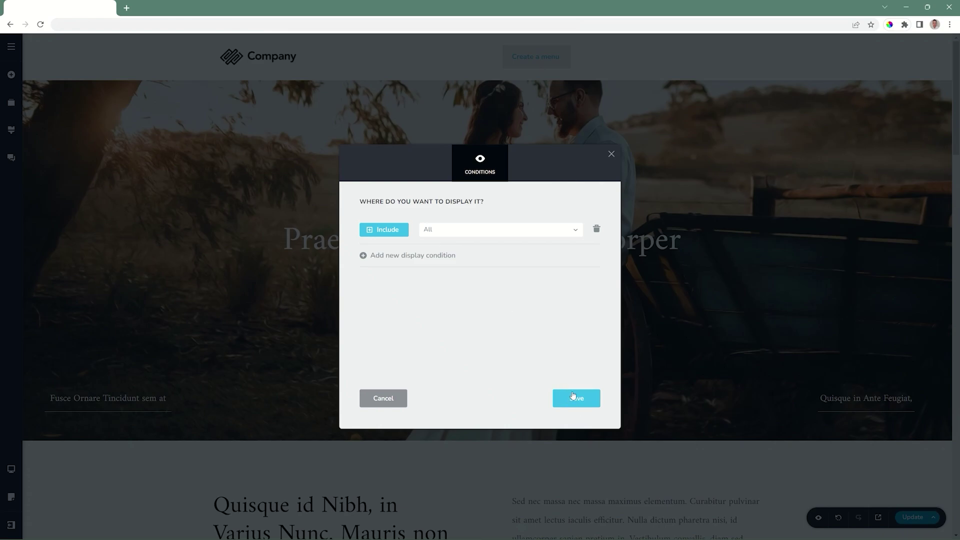
pyautogui.click(611, 153)
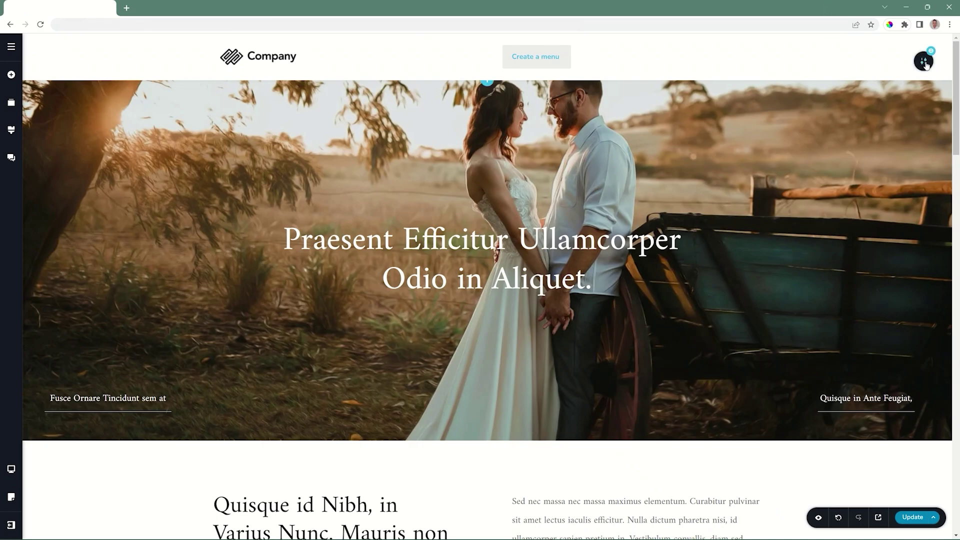
# Set the header block's solid background overlay to black (#000000)
pyautogui.moveTo(923, 61)
pyautogui.click(843, 62)
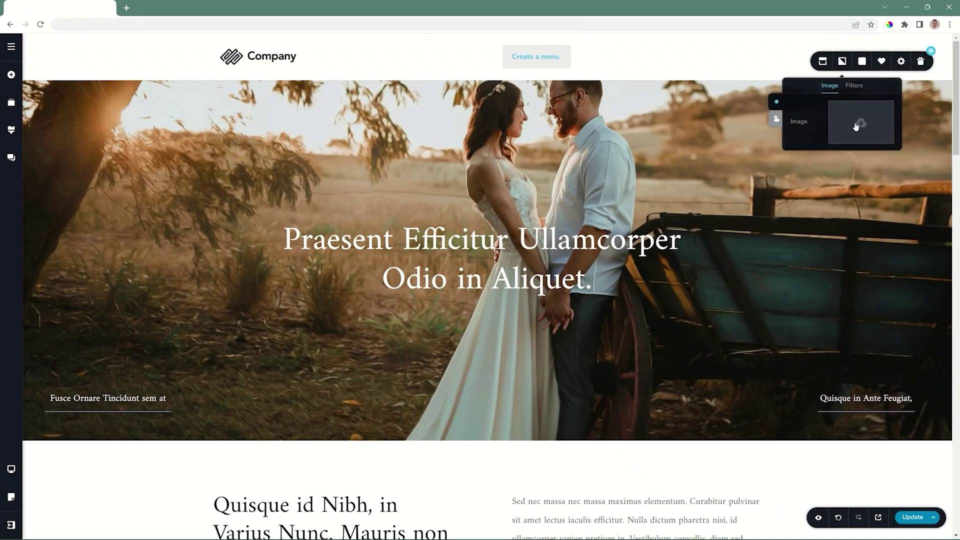
pyautogui.click(862, 61)
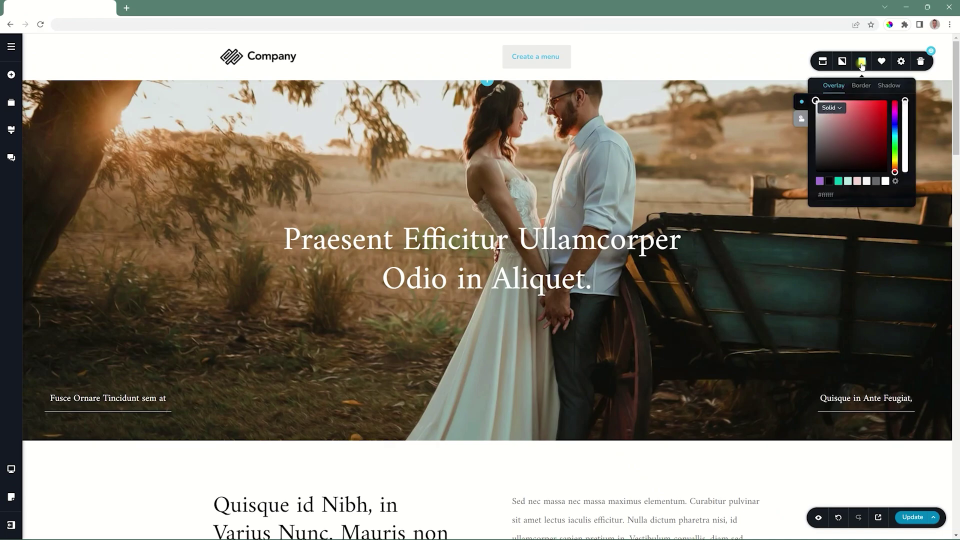
pyautogui.click(829, 181)
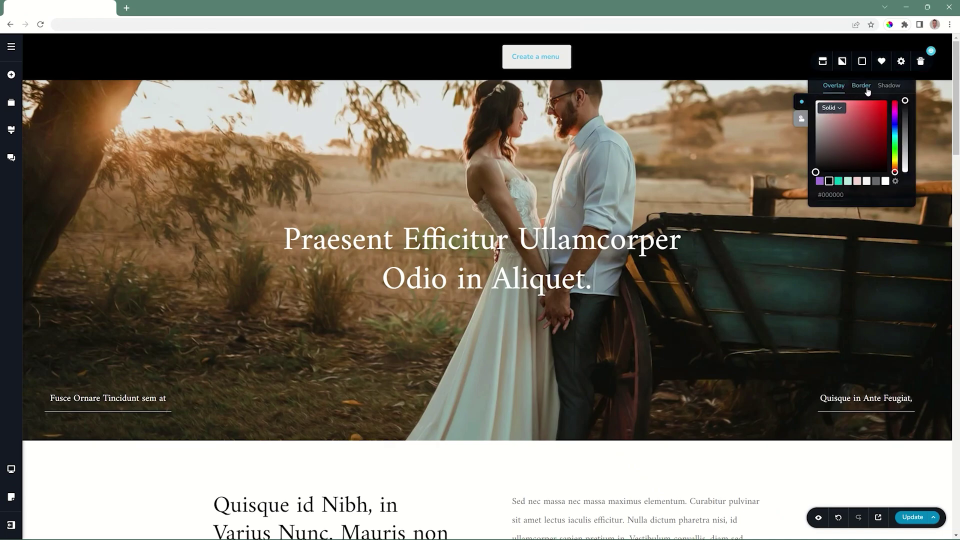
# Give the header block an off-white border of size 8 and a dark grey outset shadow
pyautogui.click(861, 86)
pyautogui.click(867, 181)
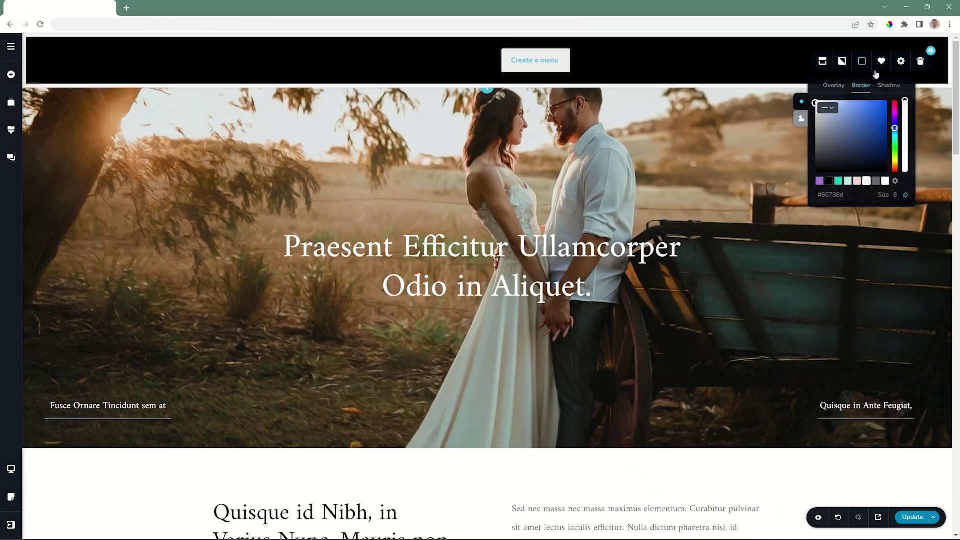
pyautogui.click(889, 86)
pyautogui.click(877, 181)
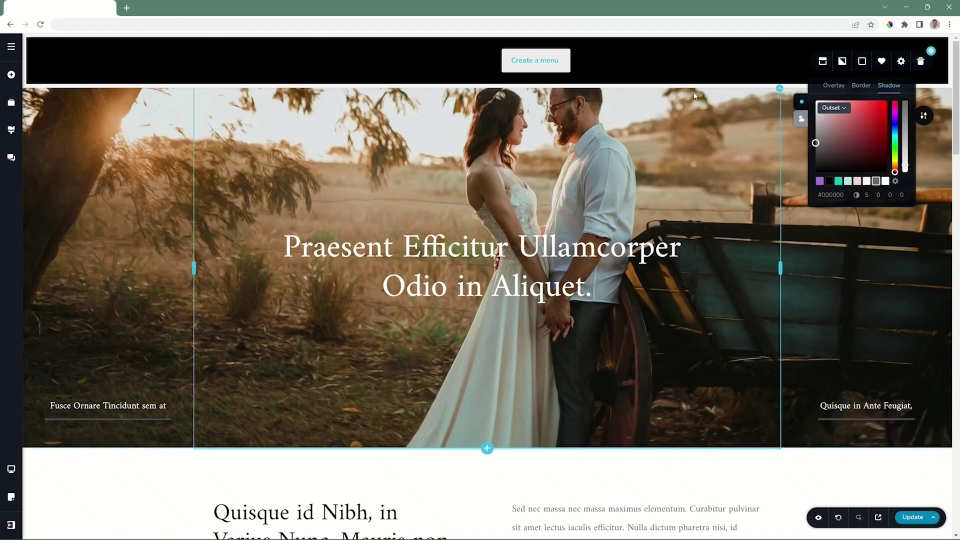
# Review the header block's width setting and its padding, margin, corner and divider styling options
pyautogui.click(902, 62)
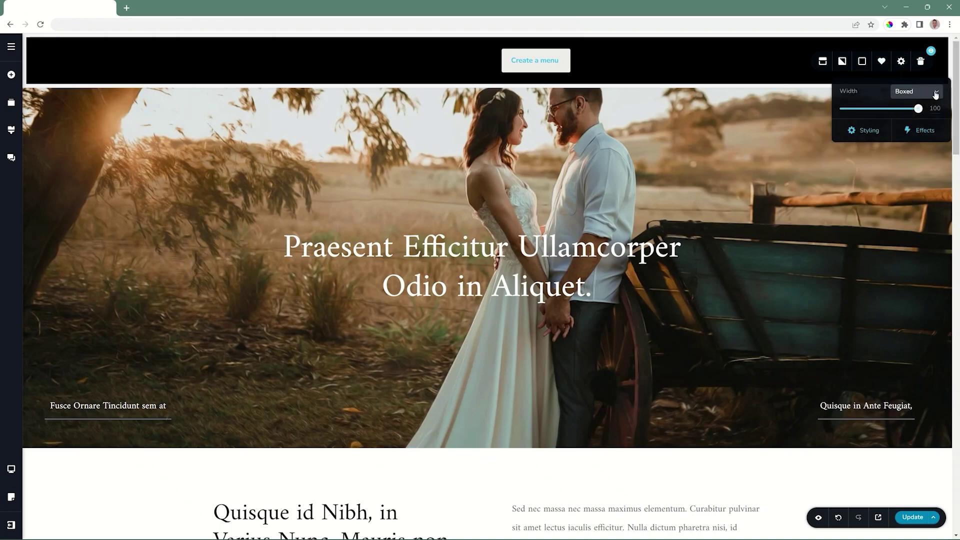
pyautogui.click(869, 131)
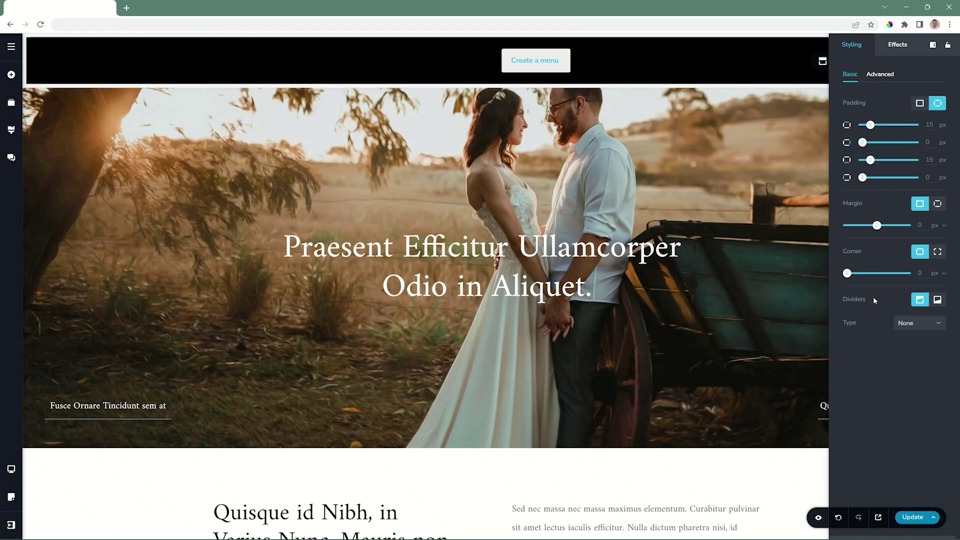
pyautogui.click(797, 119)
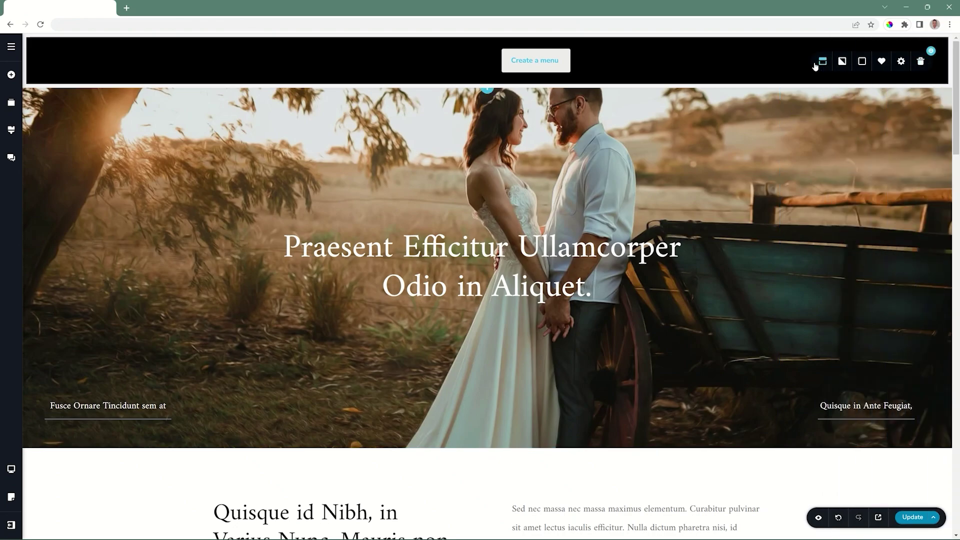
# Set the header type to Sticky and bring up its sticky state over the page content
pyautogui.click(822, 61)
pyautogui.click(847, 92)
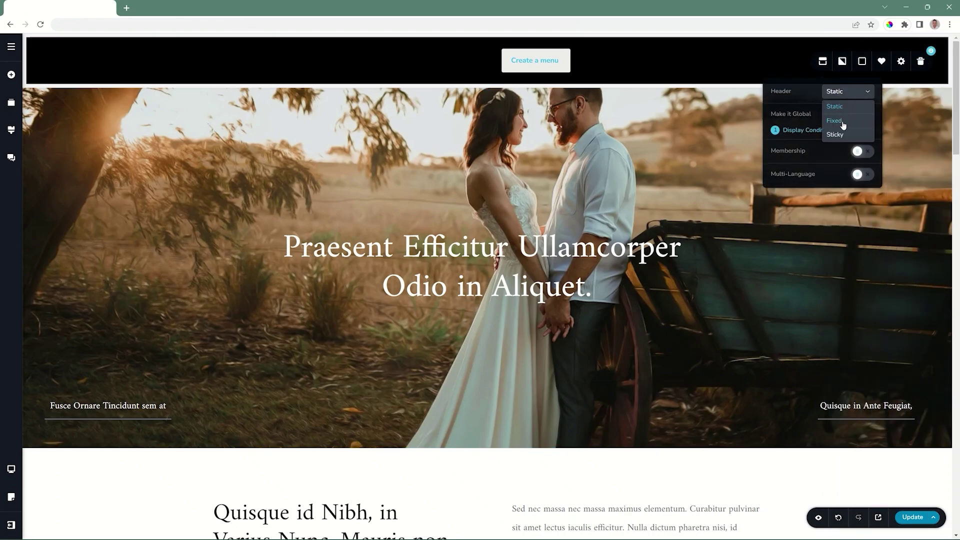
pyautogui.click(842, 135)
pyautogui.scroll(-5, 845, 138)
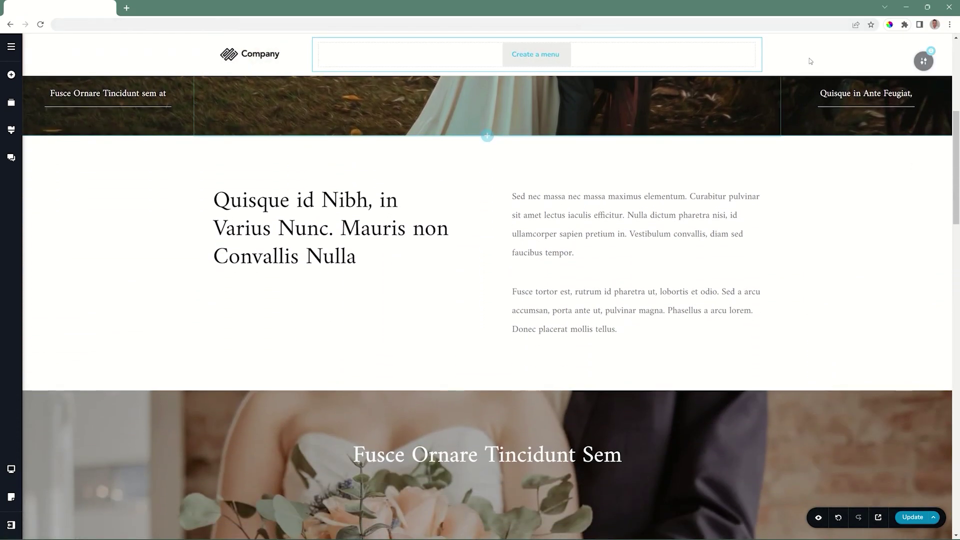
# Set the sticky header's solid background overlay to black (#000000) at 40% opacity
pyautogui.click(924, 61)
pyautogui.click(863, 63)
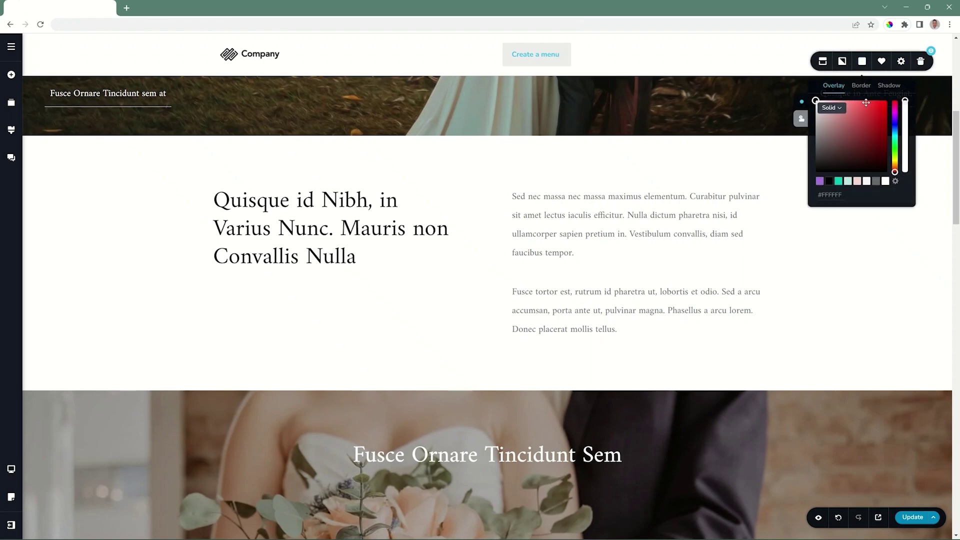
pyautogui.moveTo(905, 102); pyautogui.dragTo(905, 129)
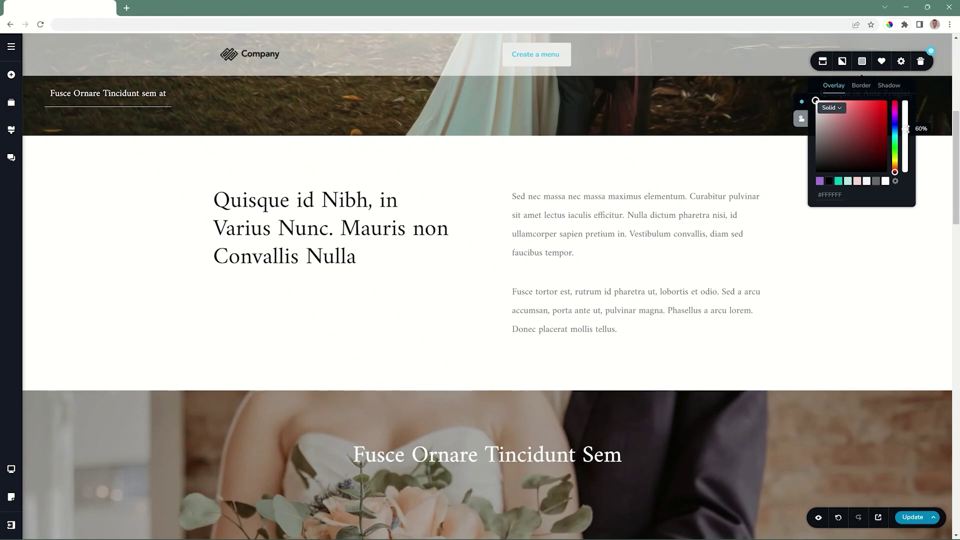
pyautogui.click(828, 182)
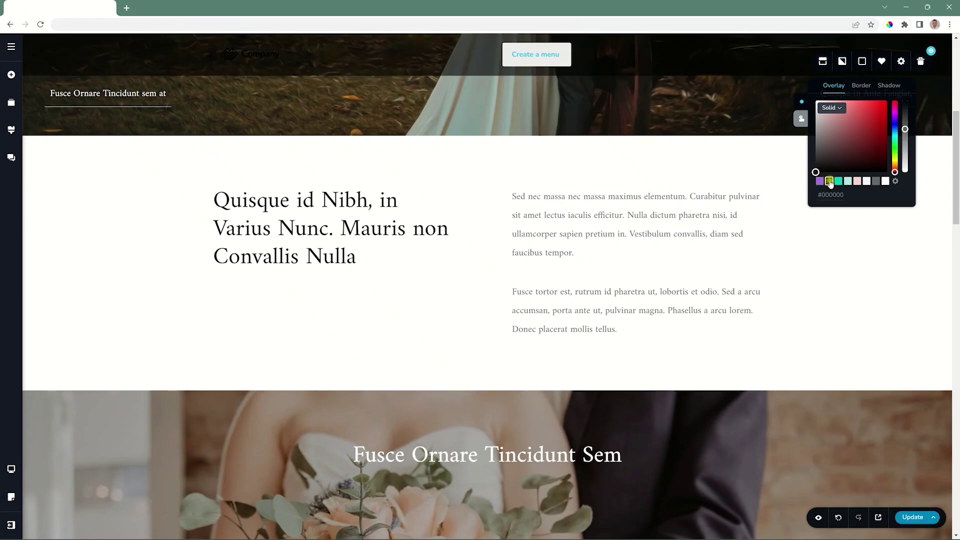
pyautogui.moveTo(906, 129); pyautogui.dragTo(905, 142)
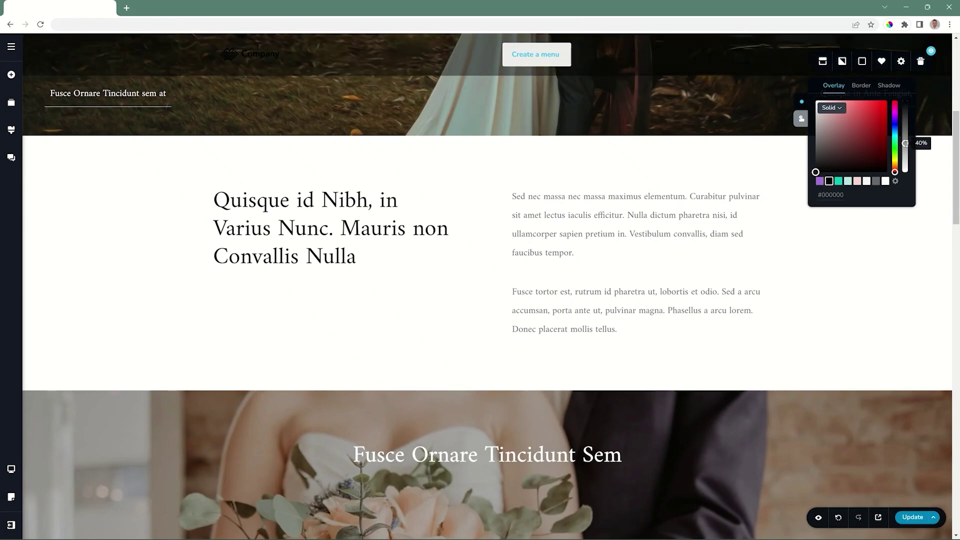
# Review the image options of the company logo in the sticky header, and return to the header block's own options
pyautogui.click(263, 57)
pyautogui.click(190, 77)
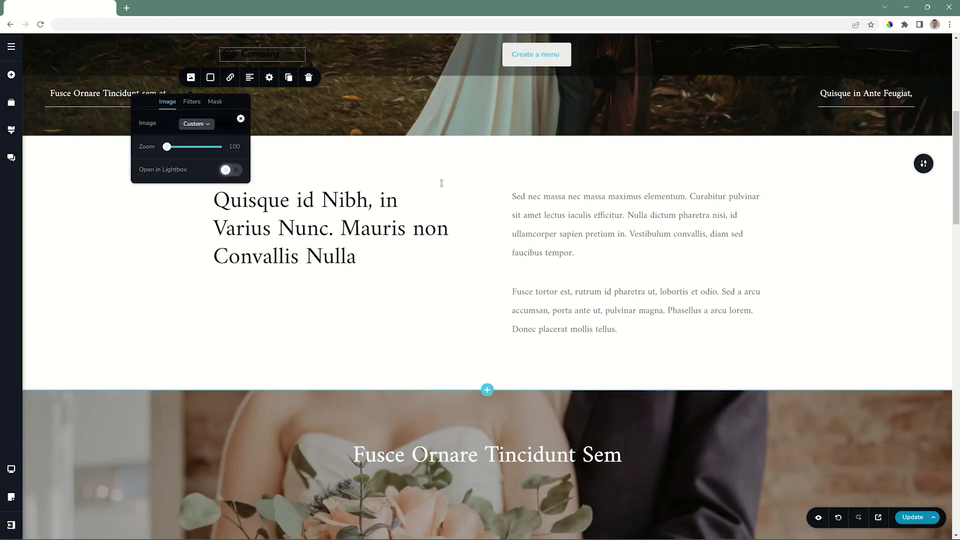
pyautogui.click(925, 61)
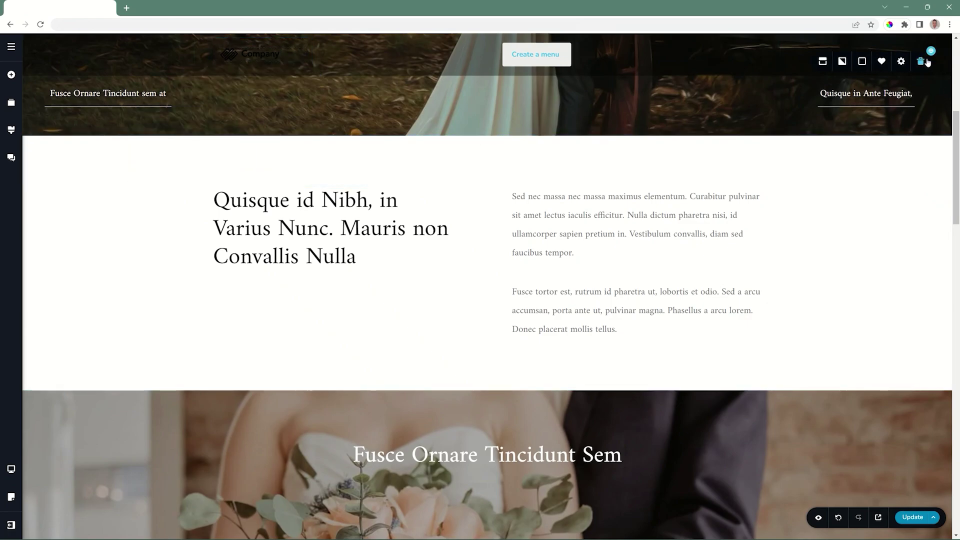
# Add a light footer block with a centred menu above a row of social icons below the image gallery
pyautogui.moveTo(957, 131); pyautogui.dragTo(958, 461)
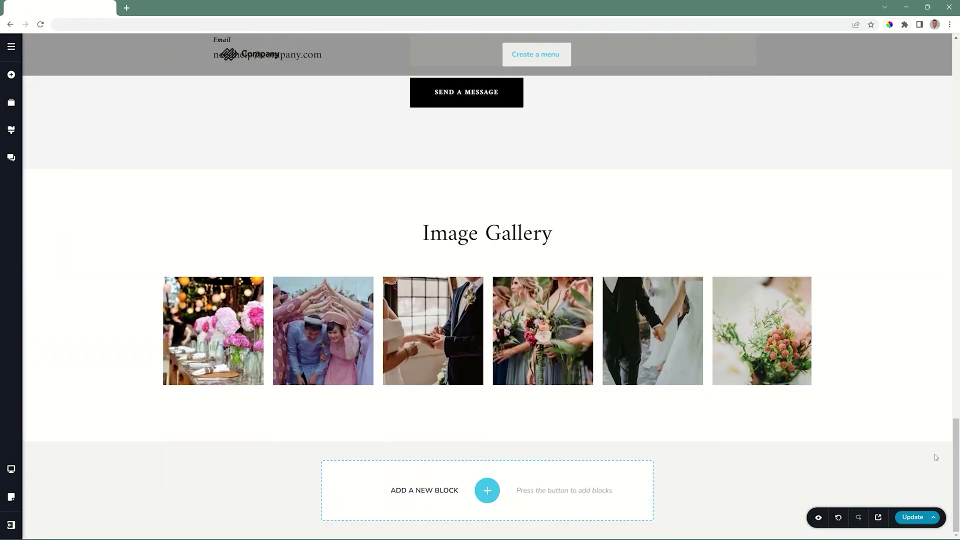
pyautogui.moveTo(821, 397)
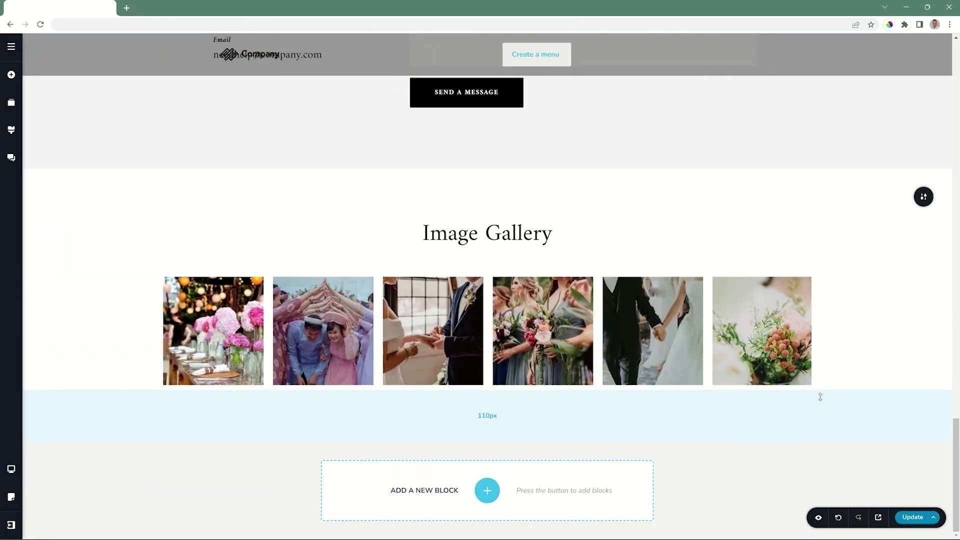
pyautogui.click(487, 490)
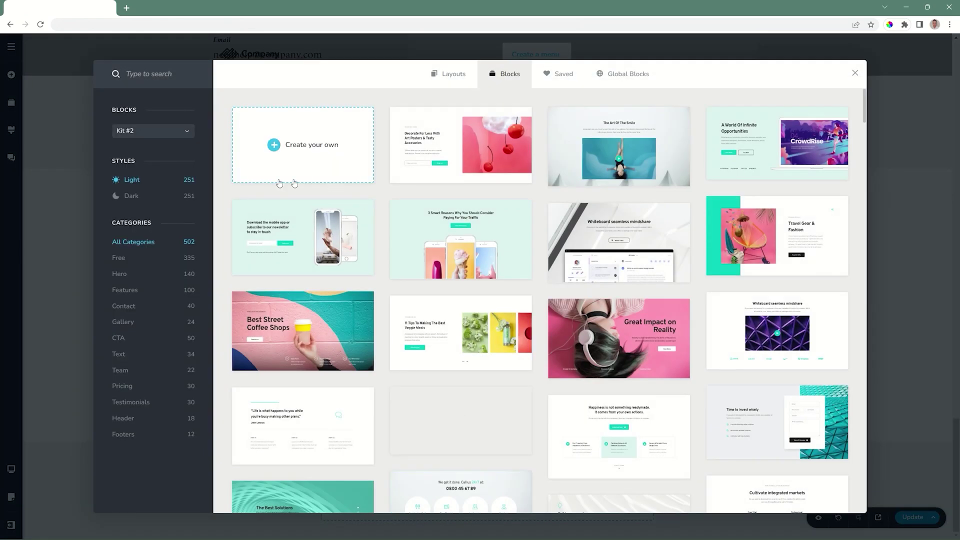
pyautogui.click(128, 436)
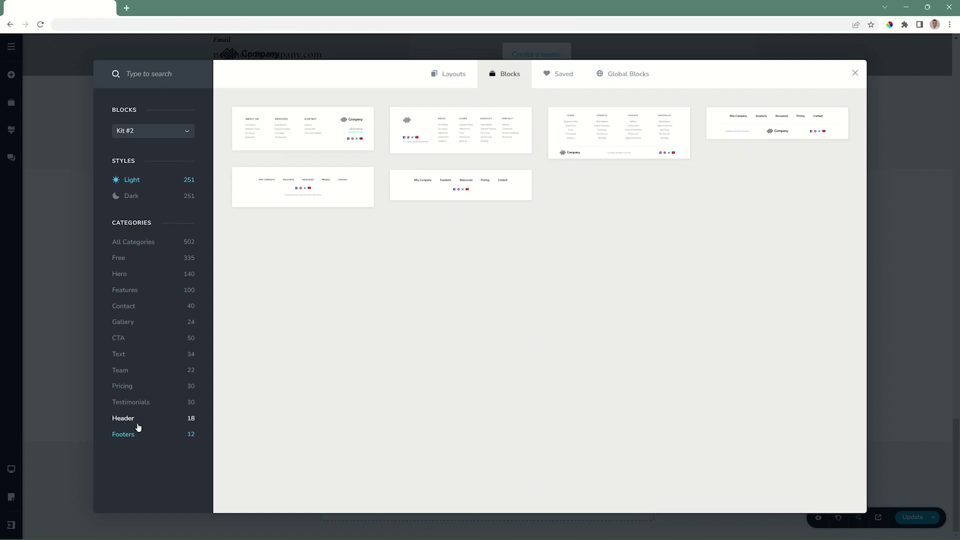
pyautogui.click(440, 189)
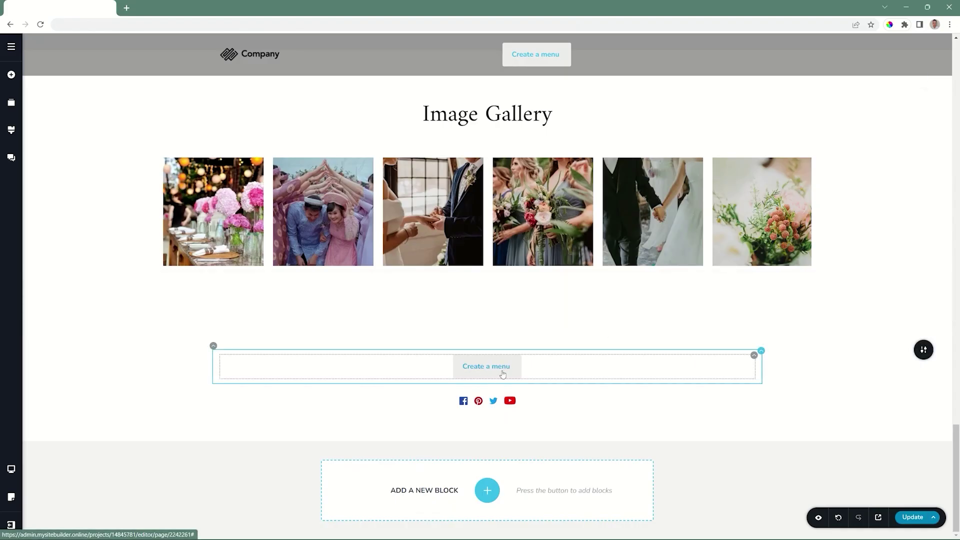
# Make the new footer block global and go through the choices for where its display condition applies
pyautogui.moveTo(924, 349)
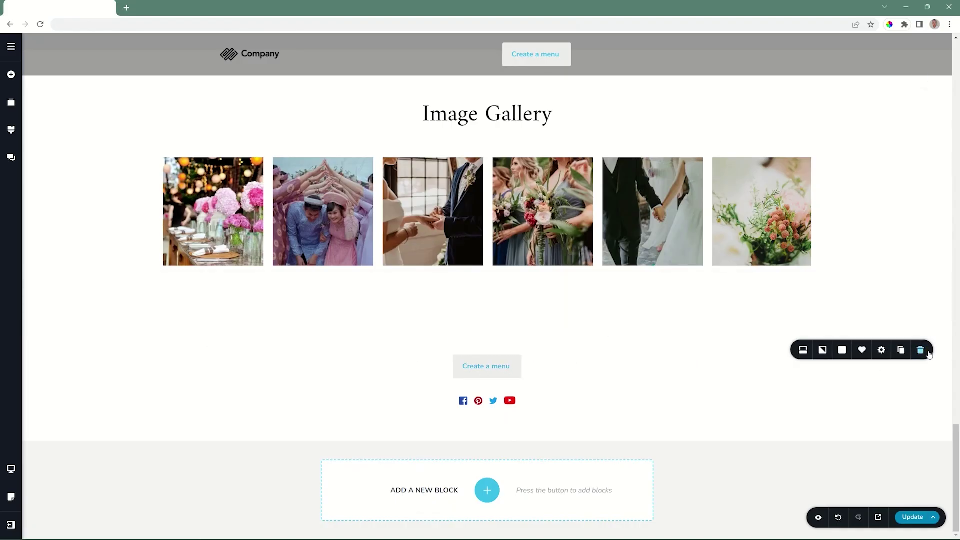
pyautogui.click(803, 350)
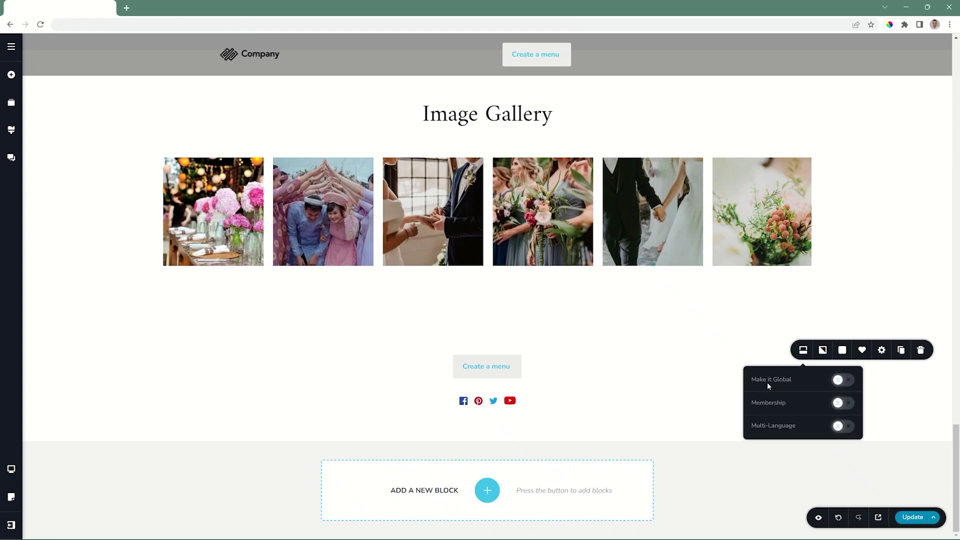
pyautogui.click(845, 381)
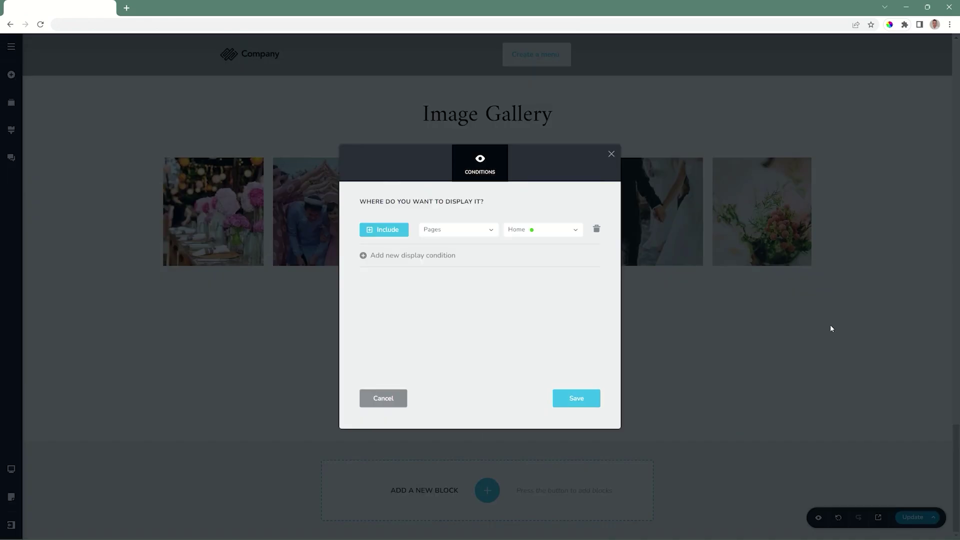
pyautogui.click(456, 229)
pyautogui.click(440, 244)
pyautogui.press('Escape')
# Check the sticky header's look over the contact form and the hero section further up the page
pyautogui.scroll(15, 594, 233)
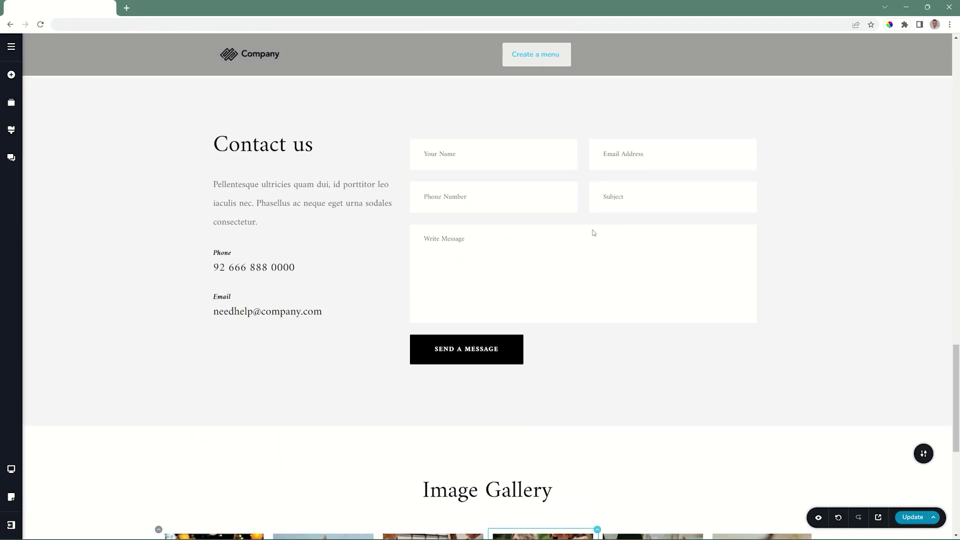
pyautogui.scroll(10, 594, 232)
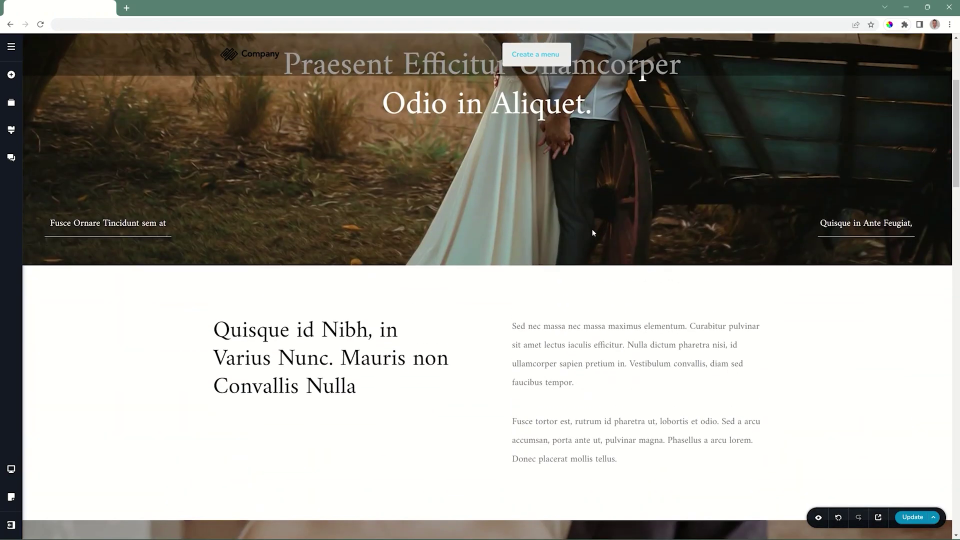